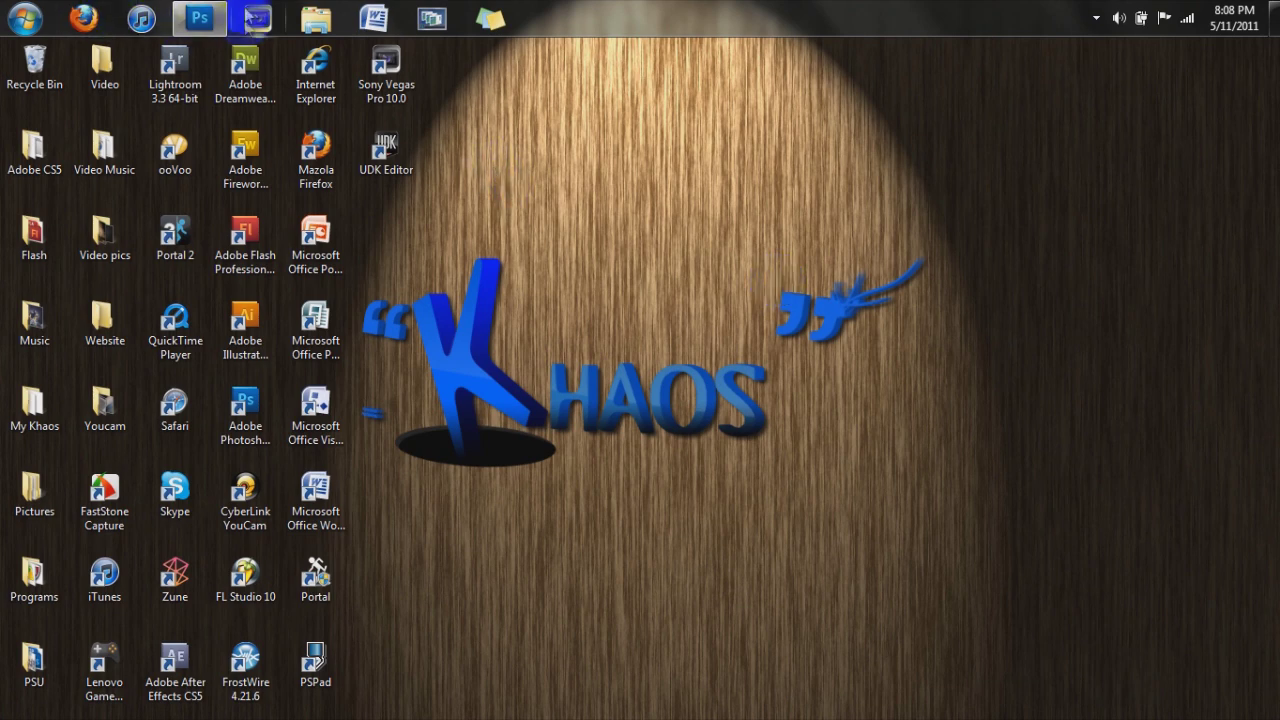
# Bring the Khaos Art Card Front and Card Back documents to the front from the taskbar
pyautogui.click(199, 18)
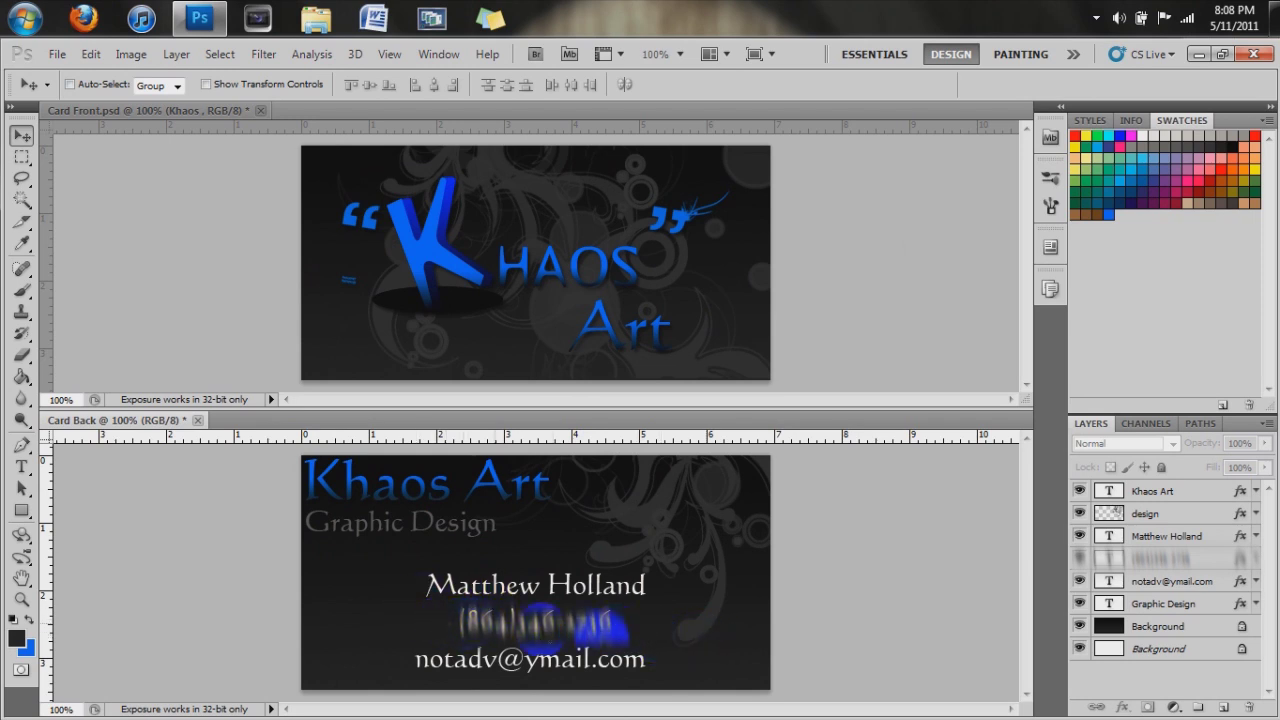
pyautogui.click(616, 683)
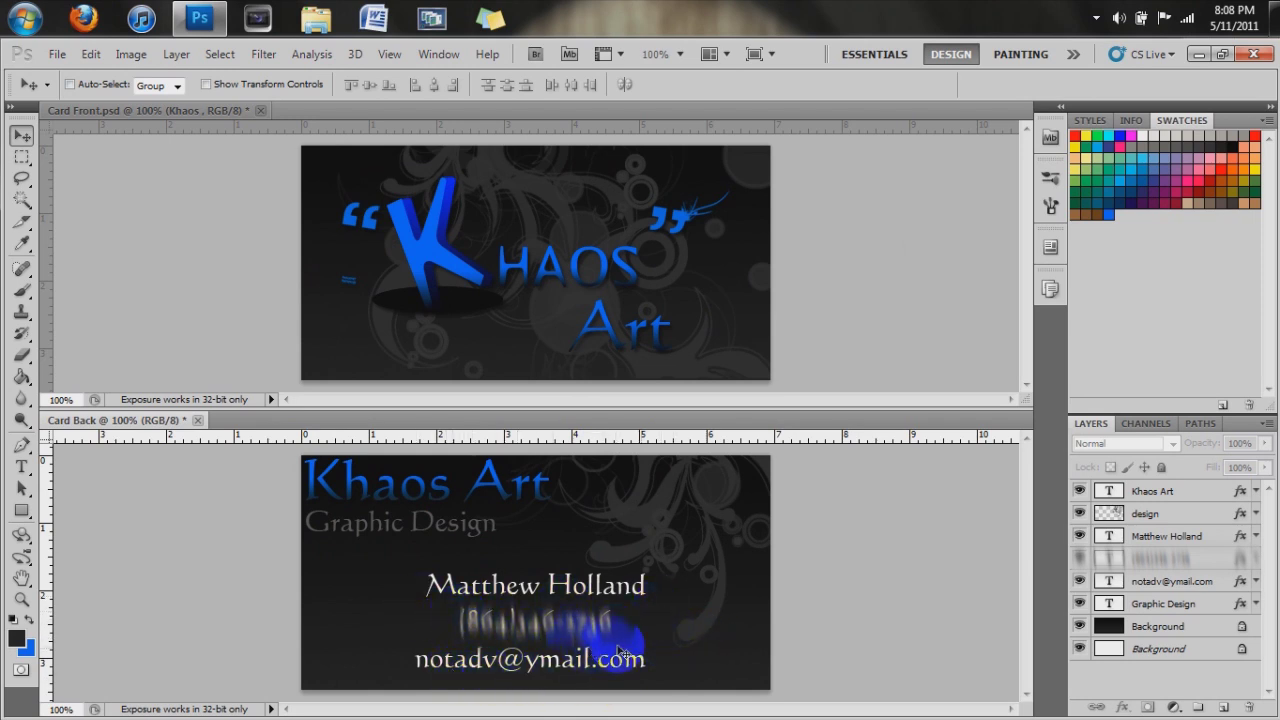
pyautogui.click(893, 568)
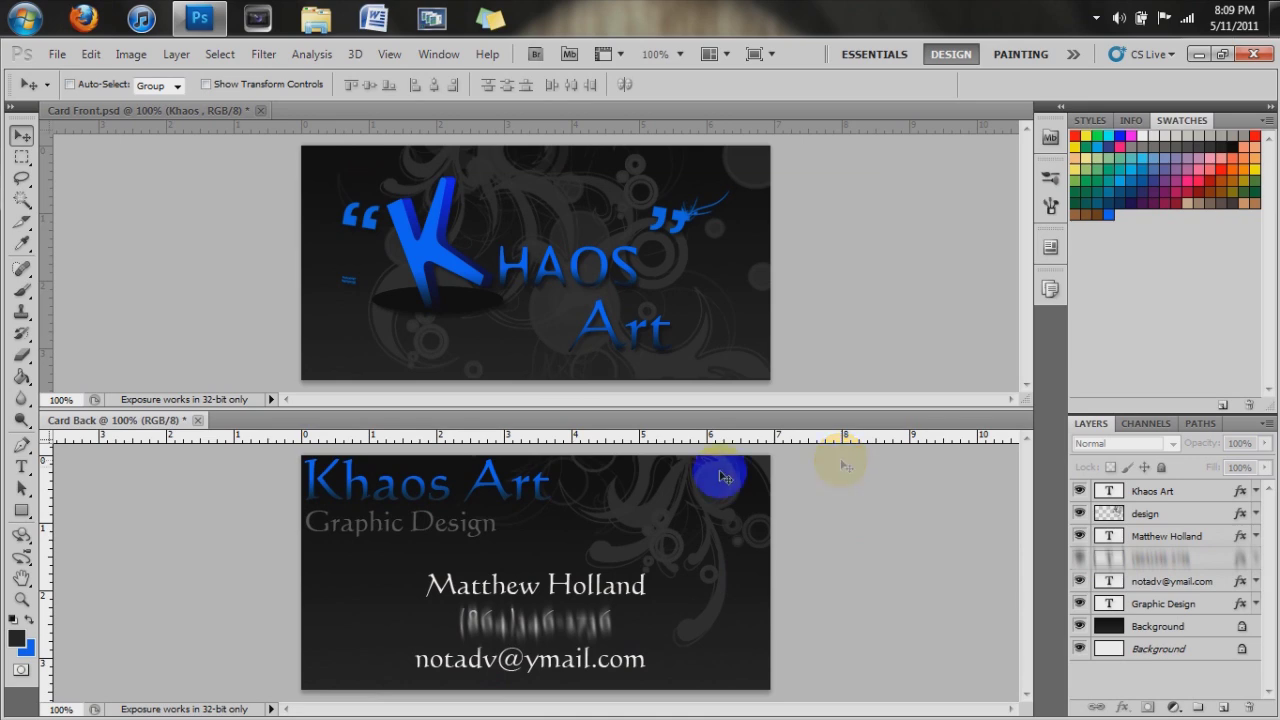
# Save Card Back under its existing name with maximum compatibility, and close it
pyautogui.click(198, 420)
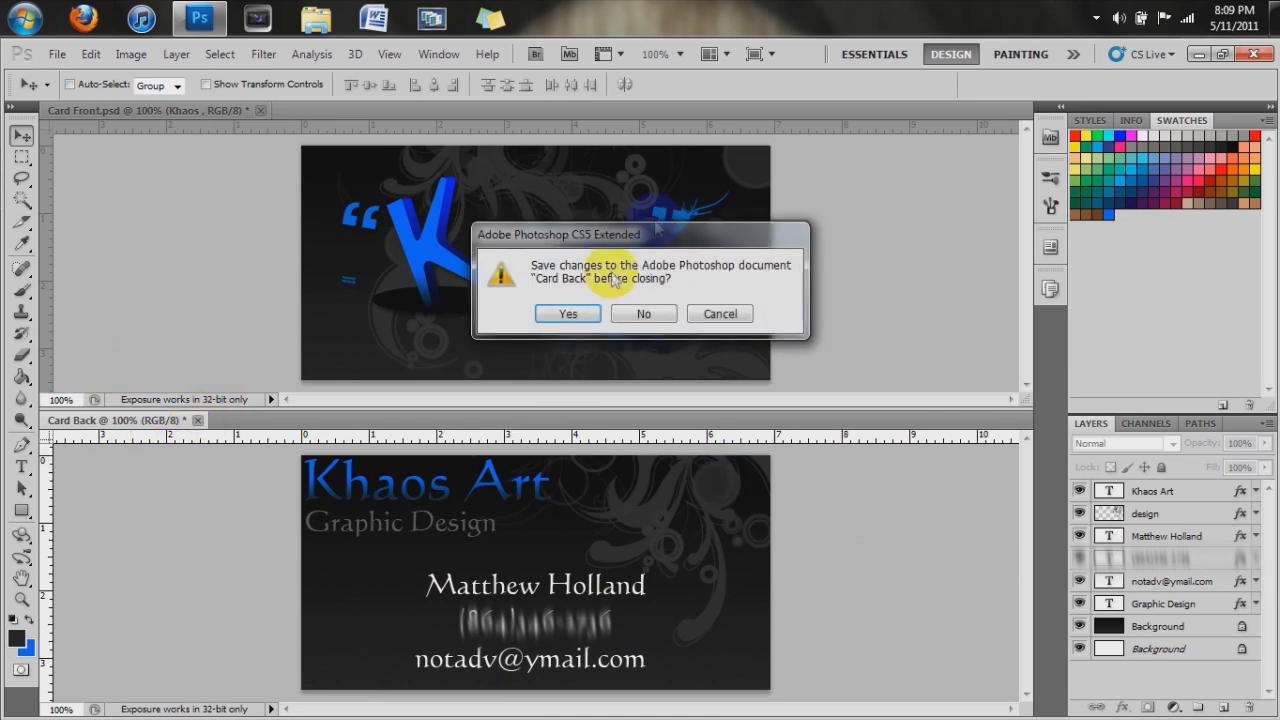
pyautogui.click(560, 312)
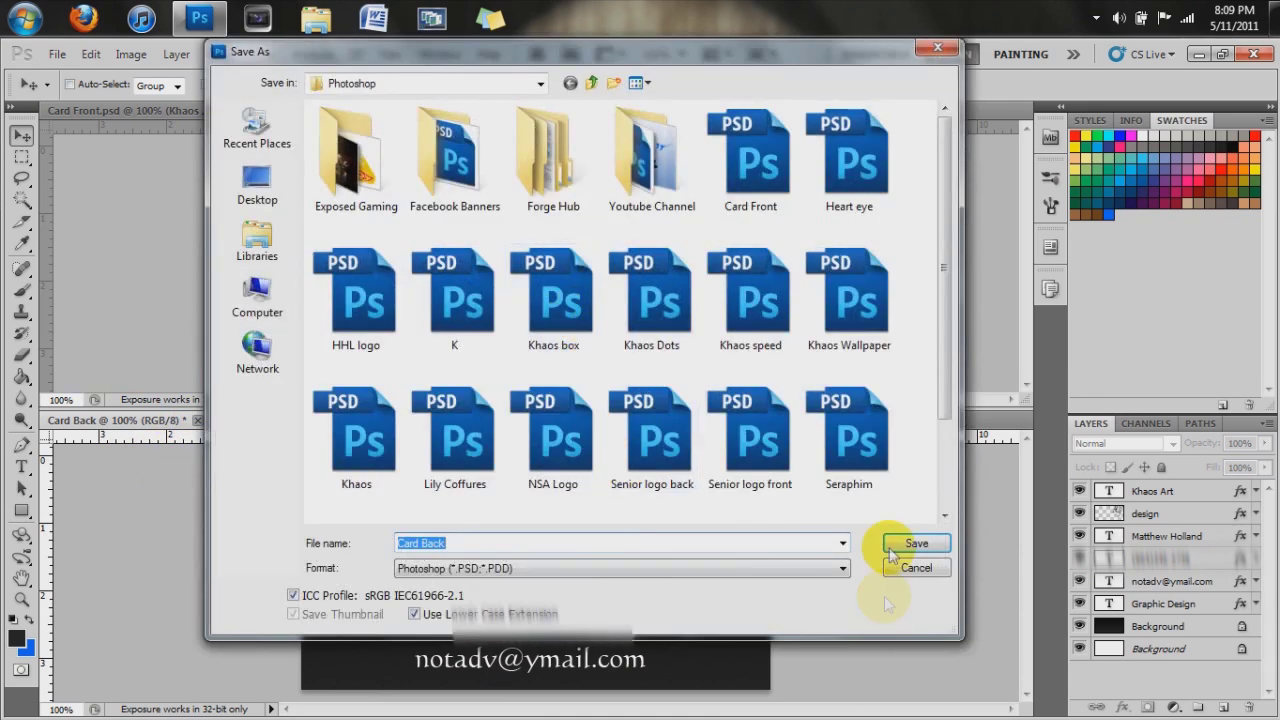
pyautogui.click(890, 545)
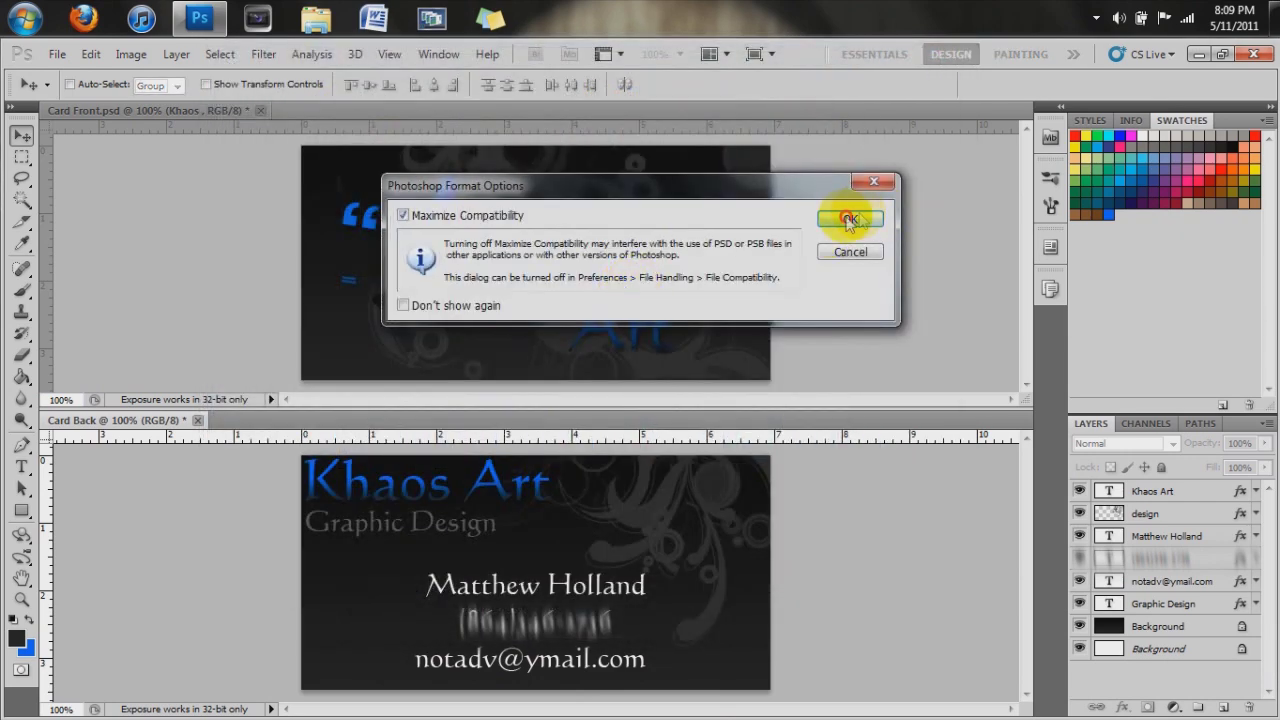
pyautogui.click(848, 220)
# Save and close the Card Front document
pyautogui.click(260, 110)
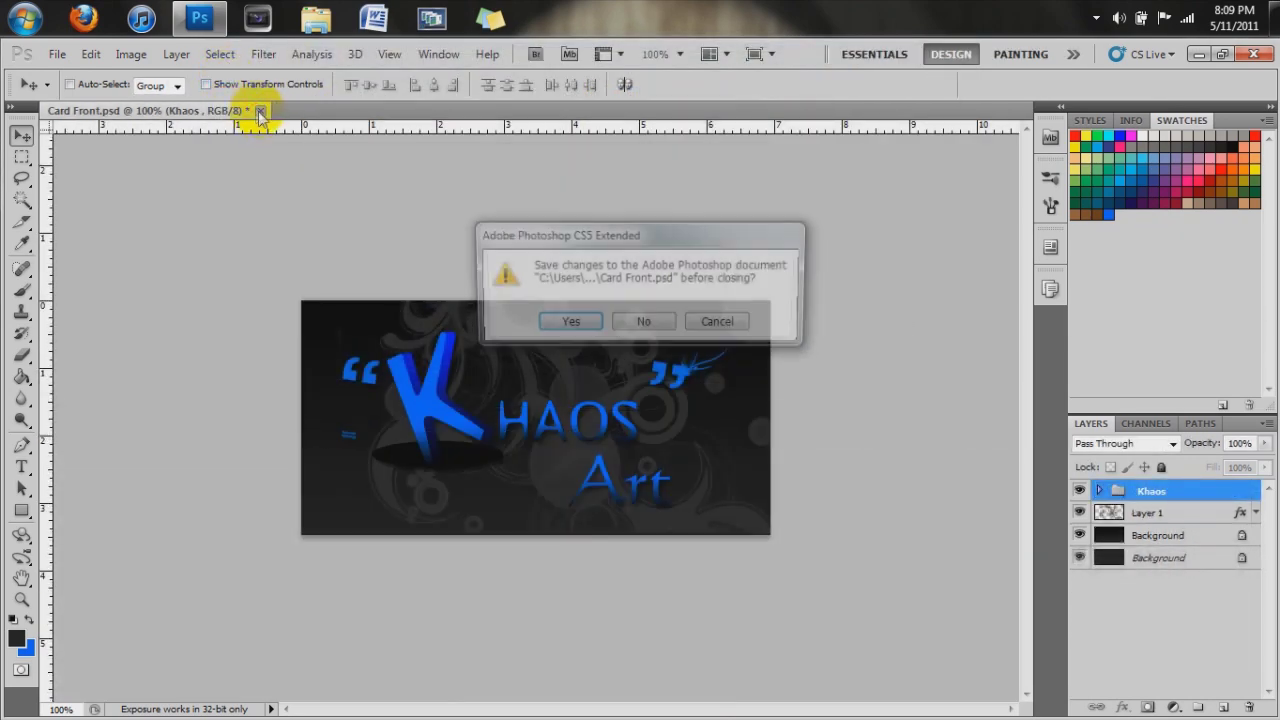
pyautogui.click(570, 321)
pyautogui.click(50, 54)
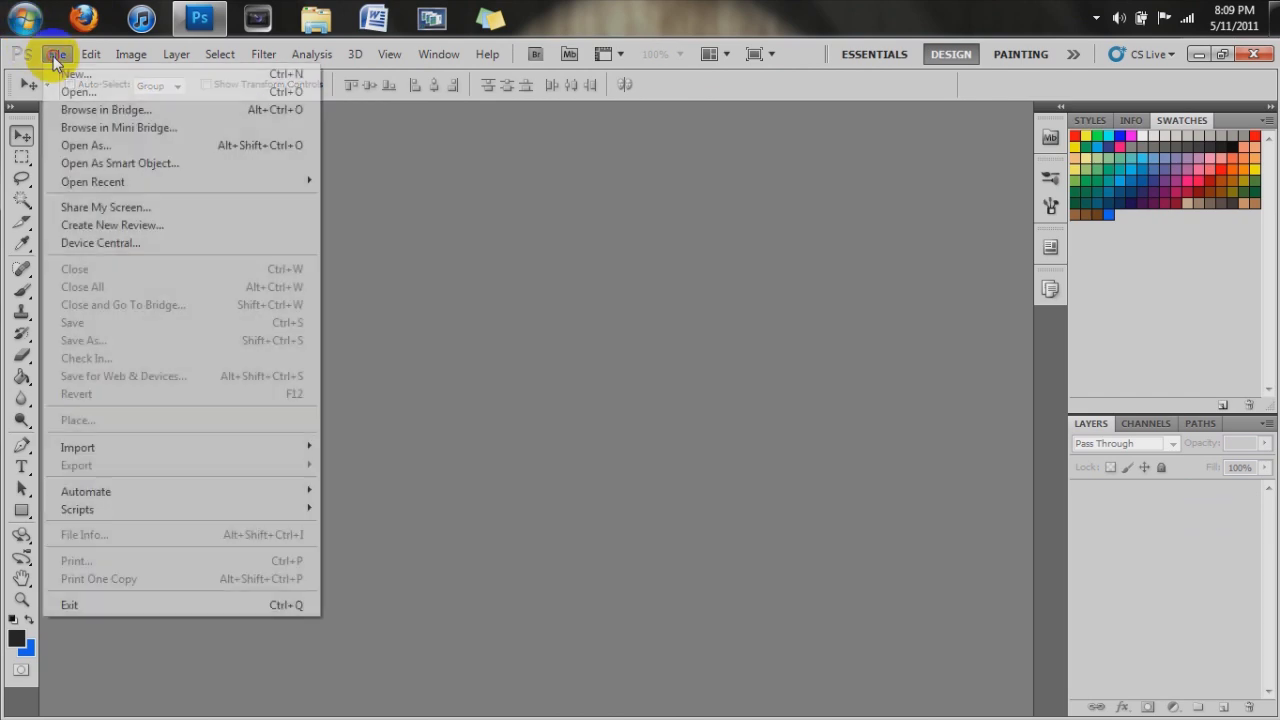
# Create a new blank document from the Business Card preset, 500×250 pixels
pyautogui.click(74, 75)
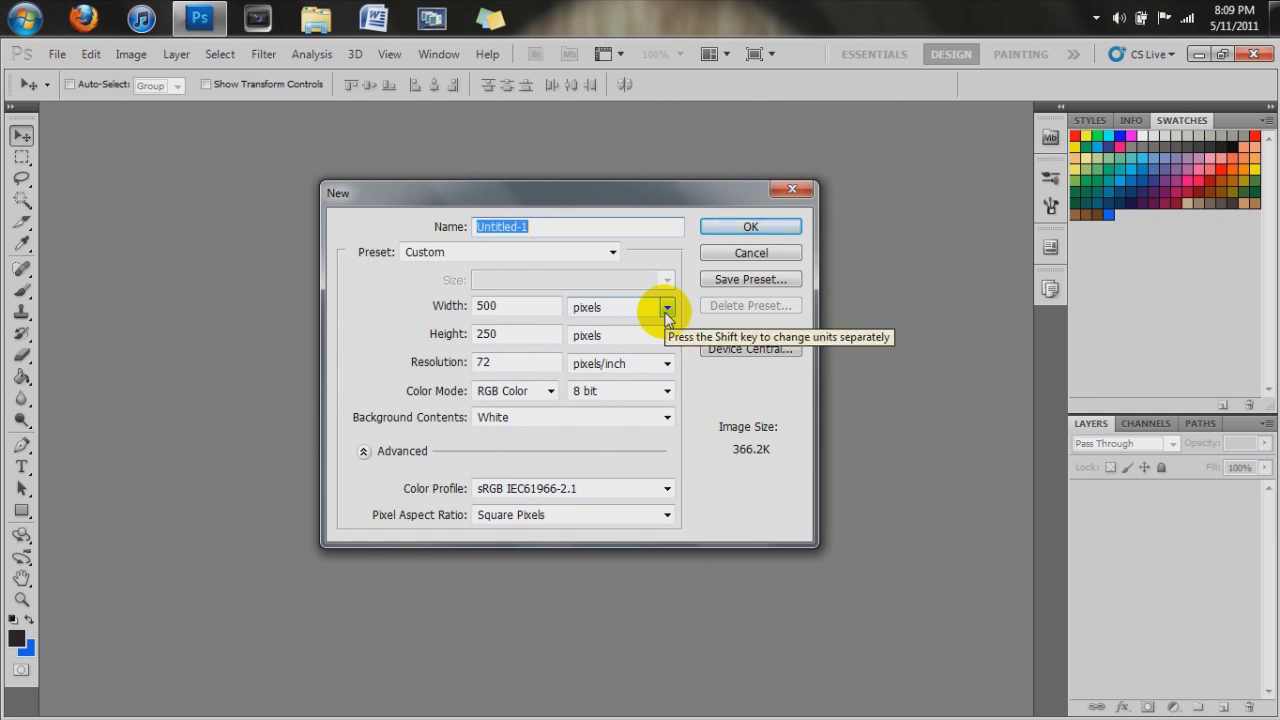
pyautogui.click(576, 256)
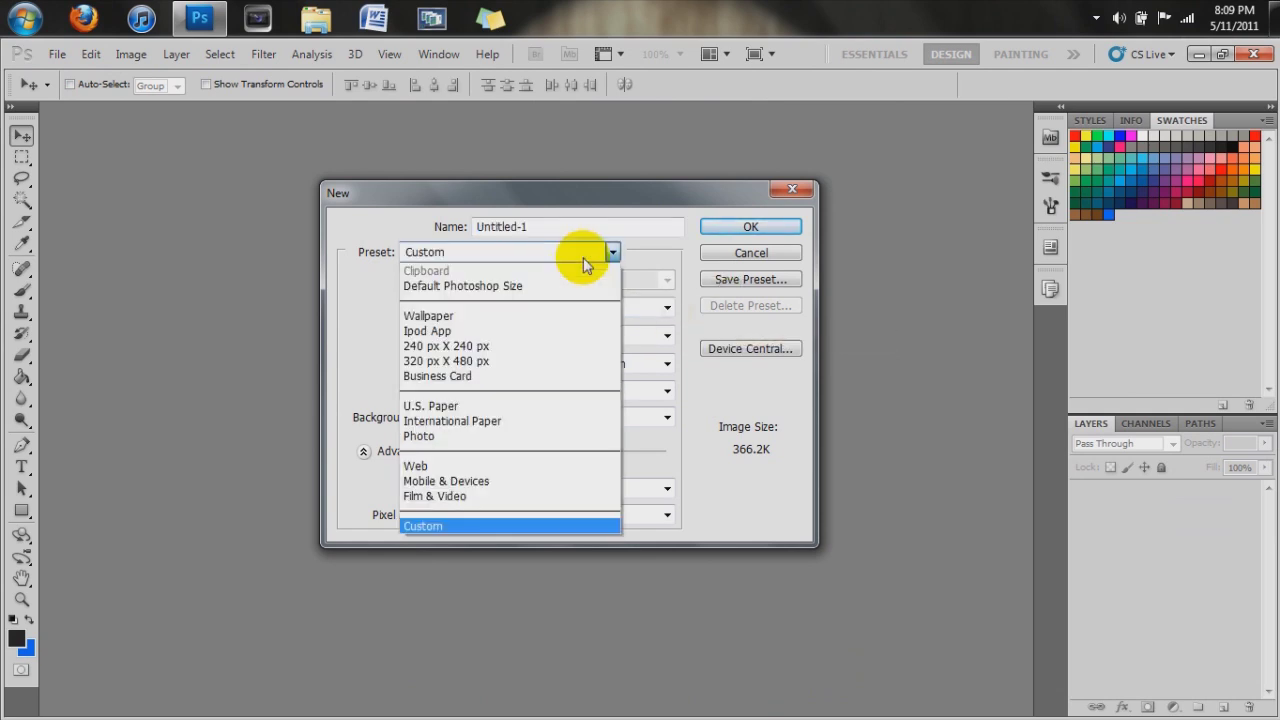
pyautogui.click(545, 376)
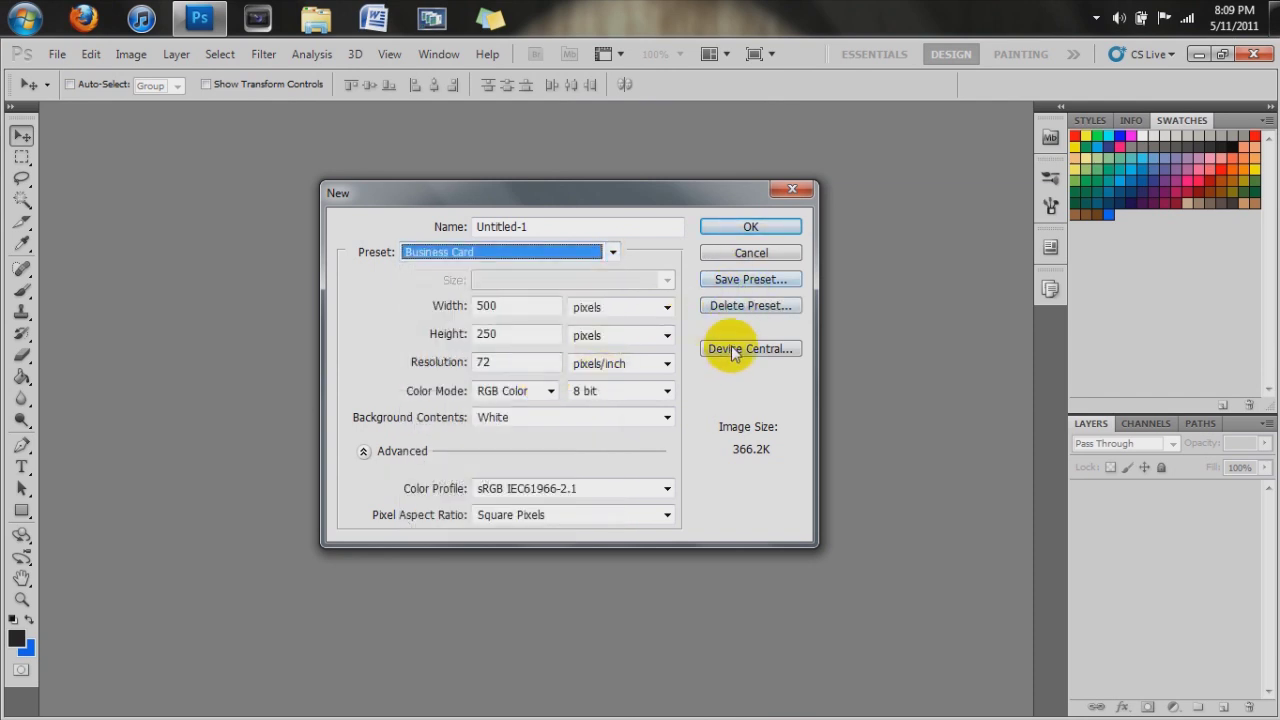
pyautogui.hotkey('shift', 'Tab')
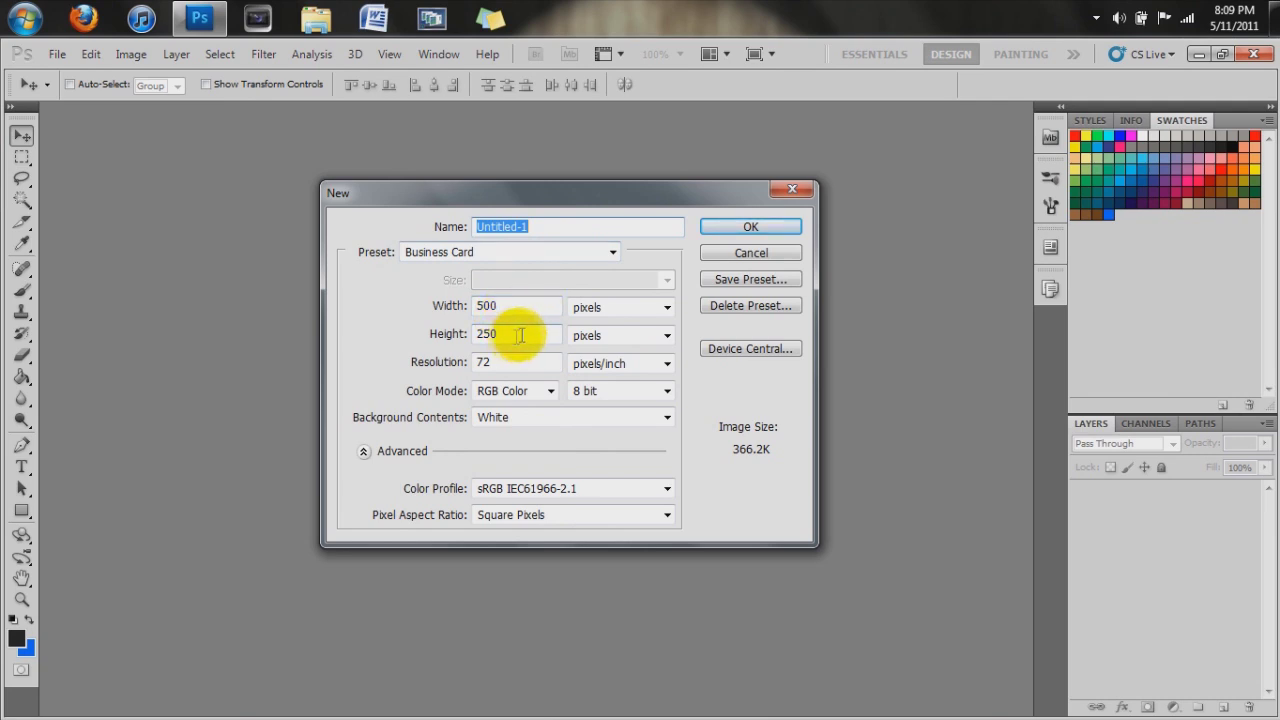
pyautogui.click(782, 230)
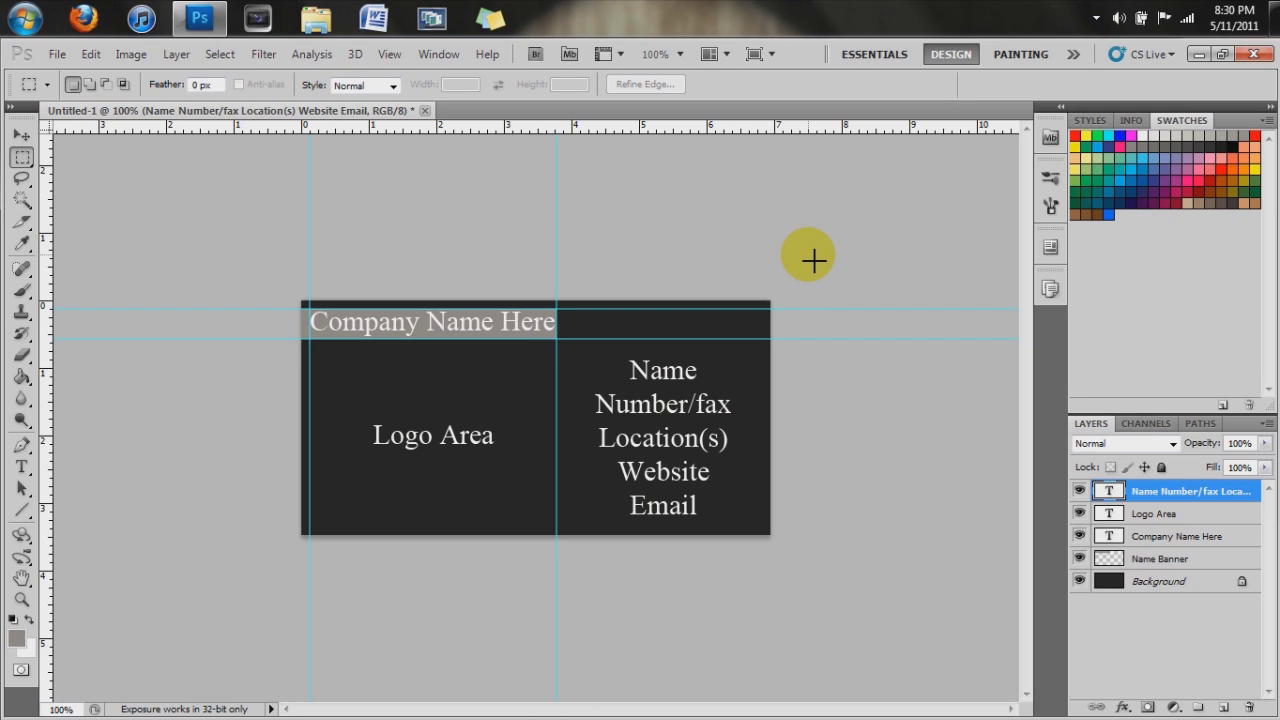
pyautogui.click(1190, 512)
pyautogui.click(1212, 558)
pyautogui.click(1210, 536)
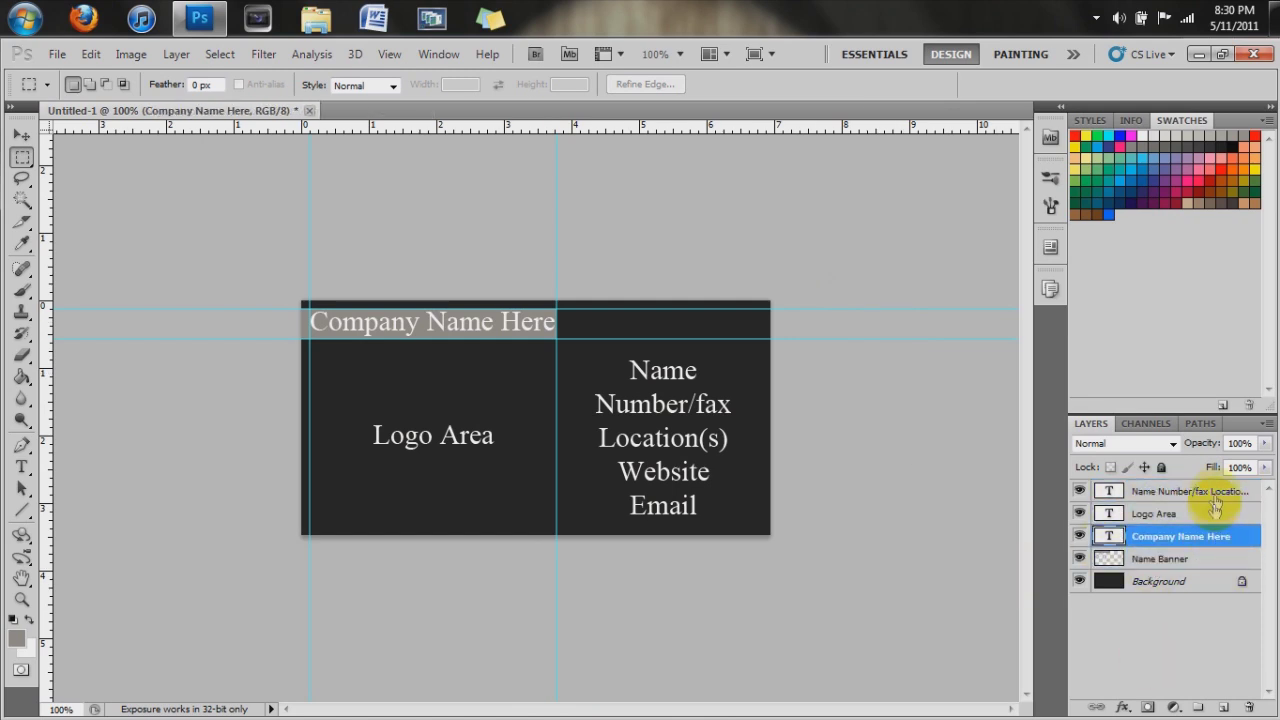
pyautogui.click(1127, 498)
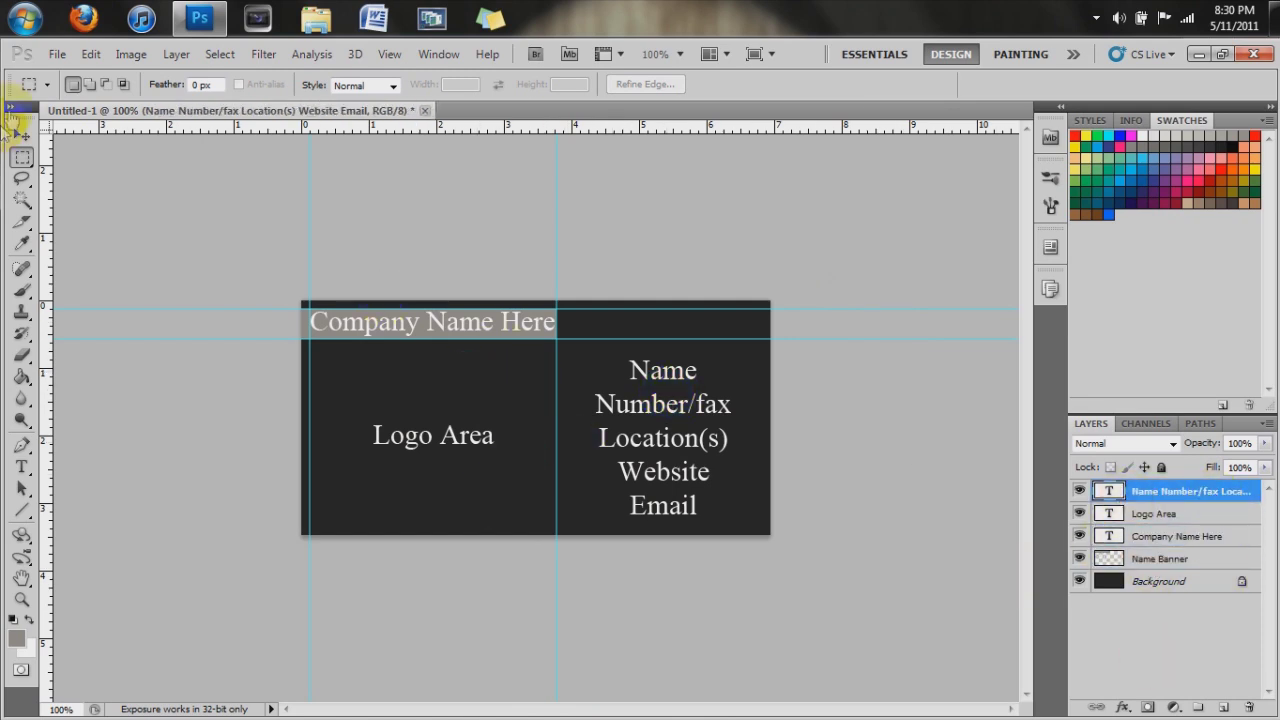
pyautogui.click(21, 136)
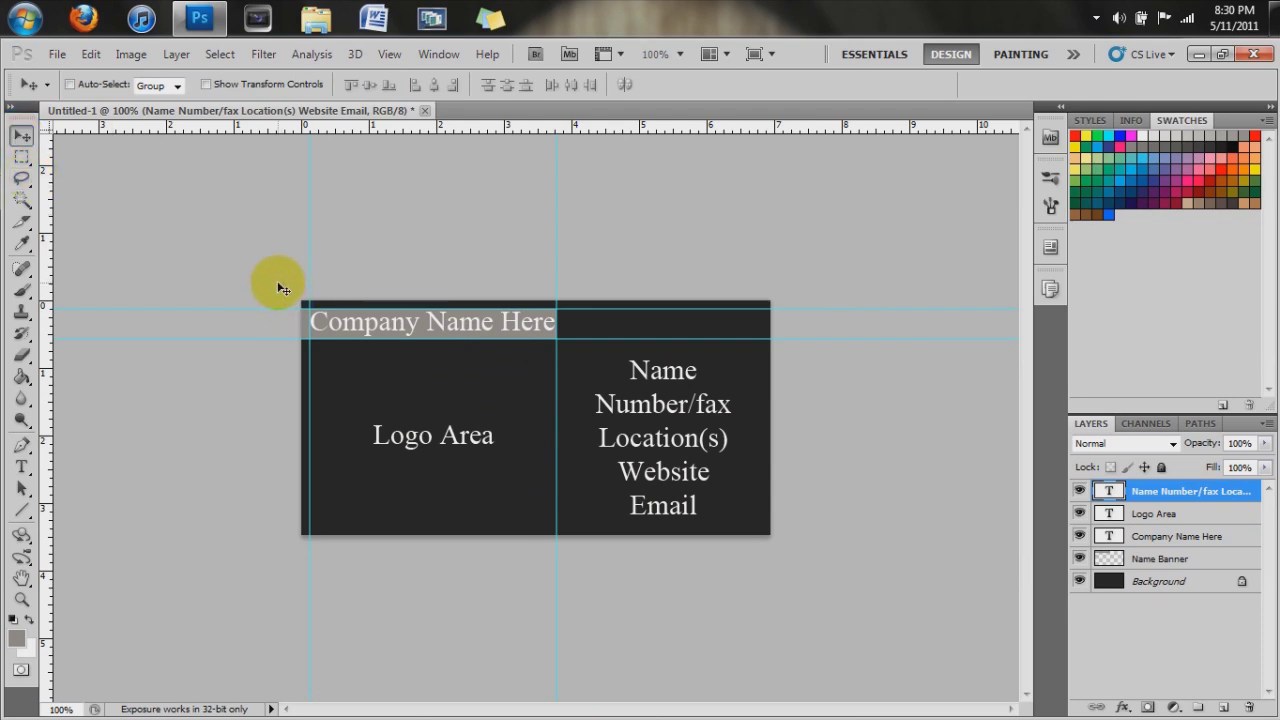
pyautogui.moveTo(305, 318); pyautogui.dragTo(556, 328)
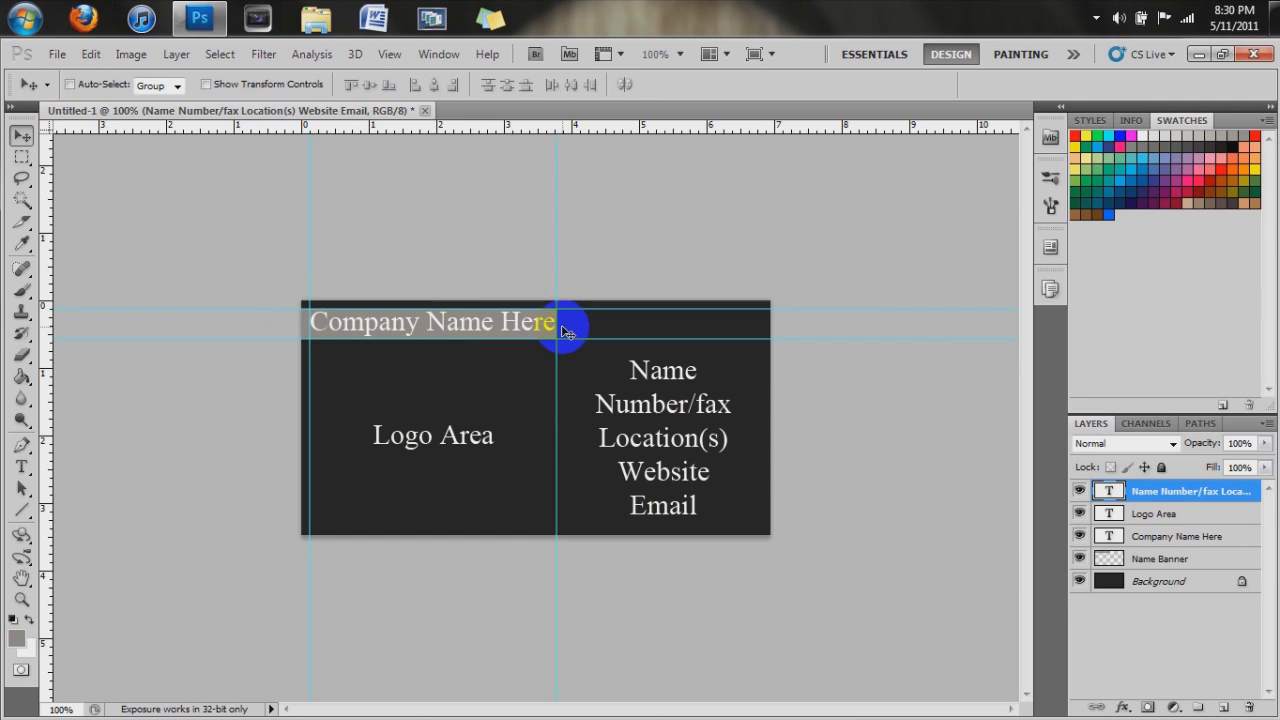